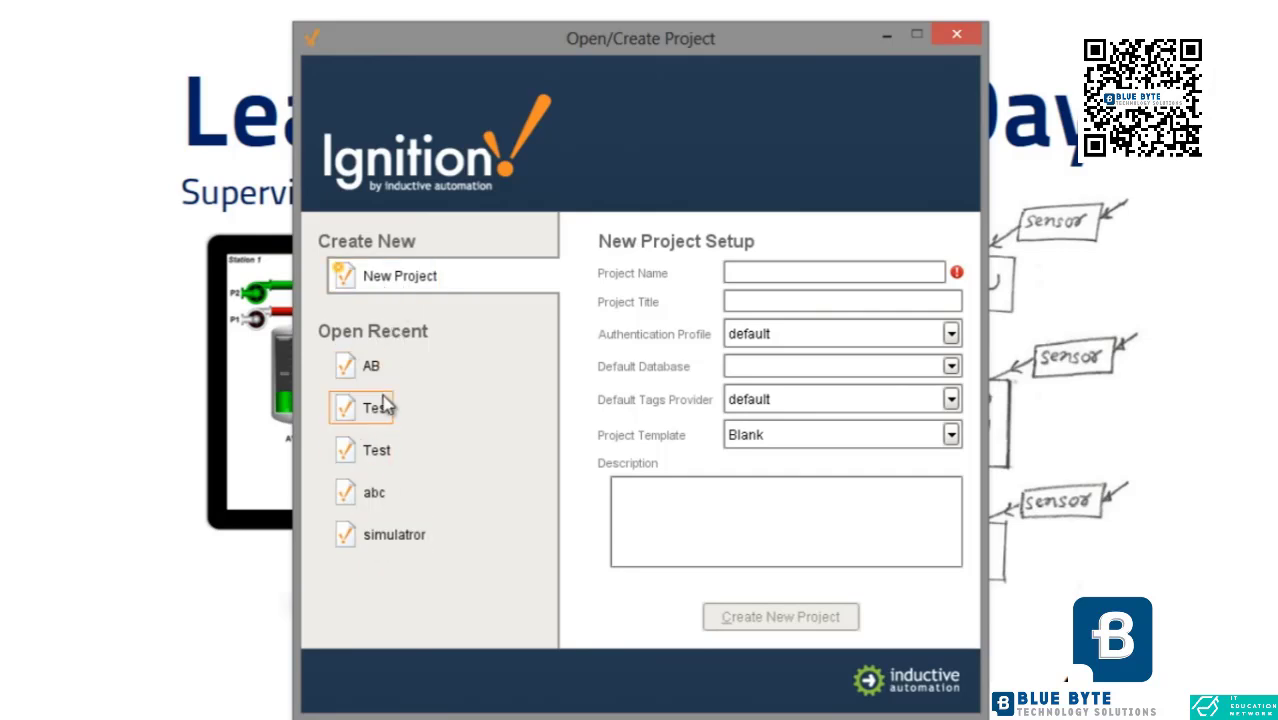
- Create a new blank project named NFI with the title "NFI First Screen"
{"action": "left_click", "coordinate": [763, 266]}
{"action": "type", "text": "NFI"}
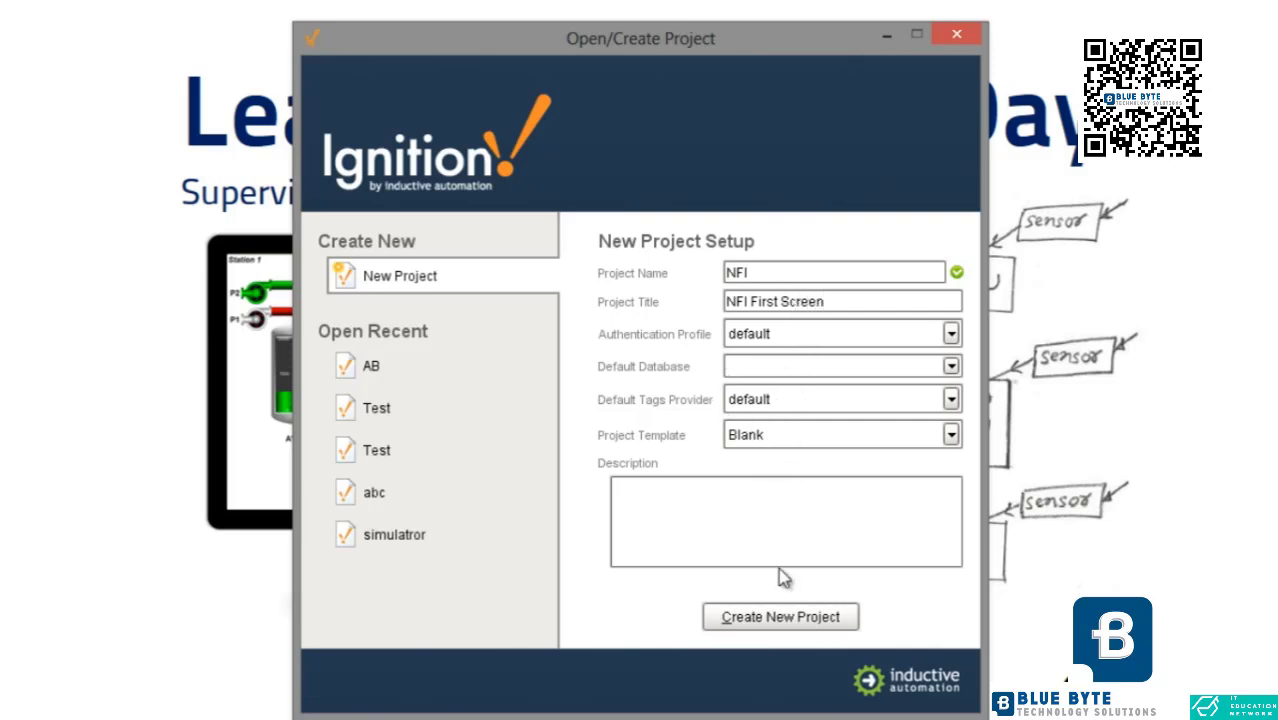
{"action": "left_click", "coordinate": [772, 617]}
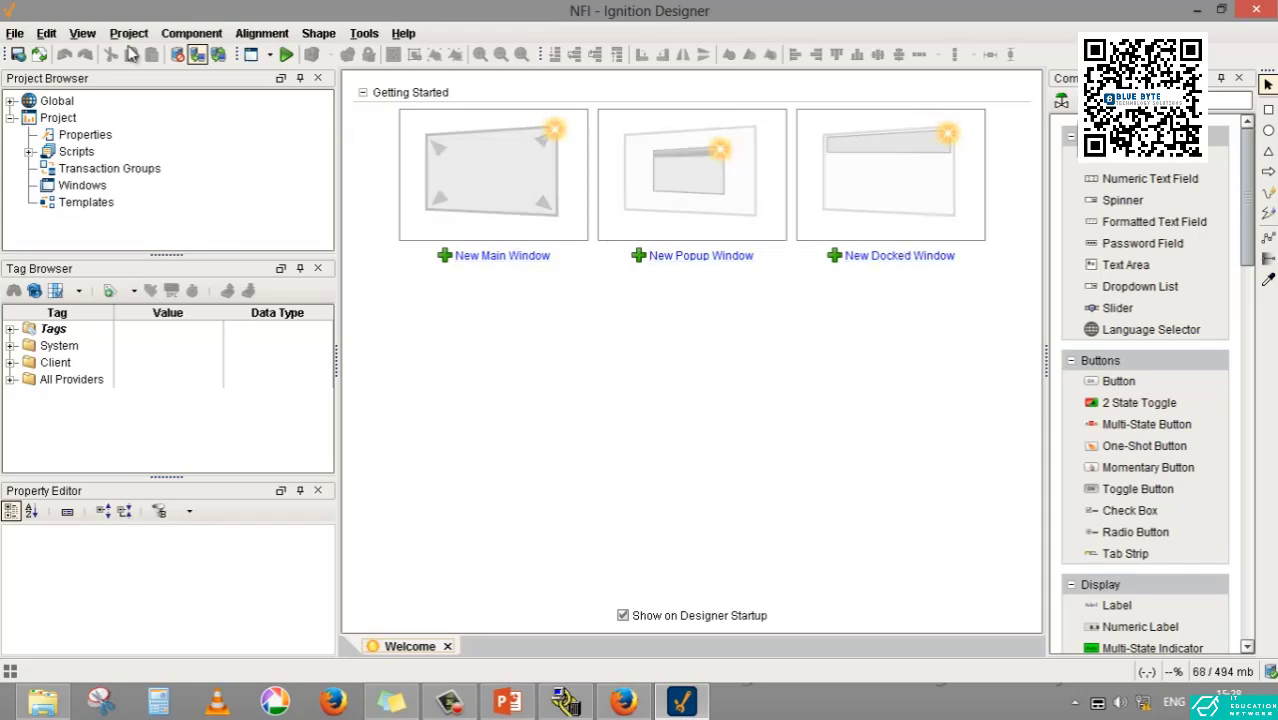
{"action": "left_click", "coordinate": [16, 36]}
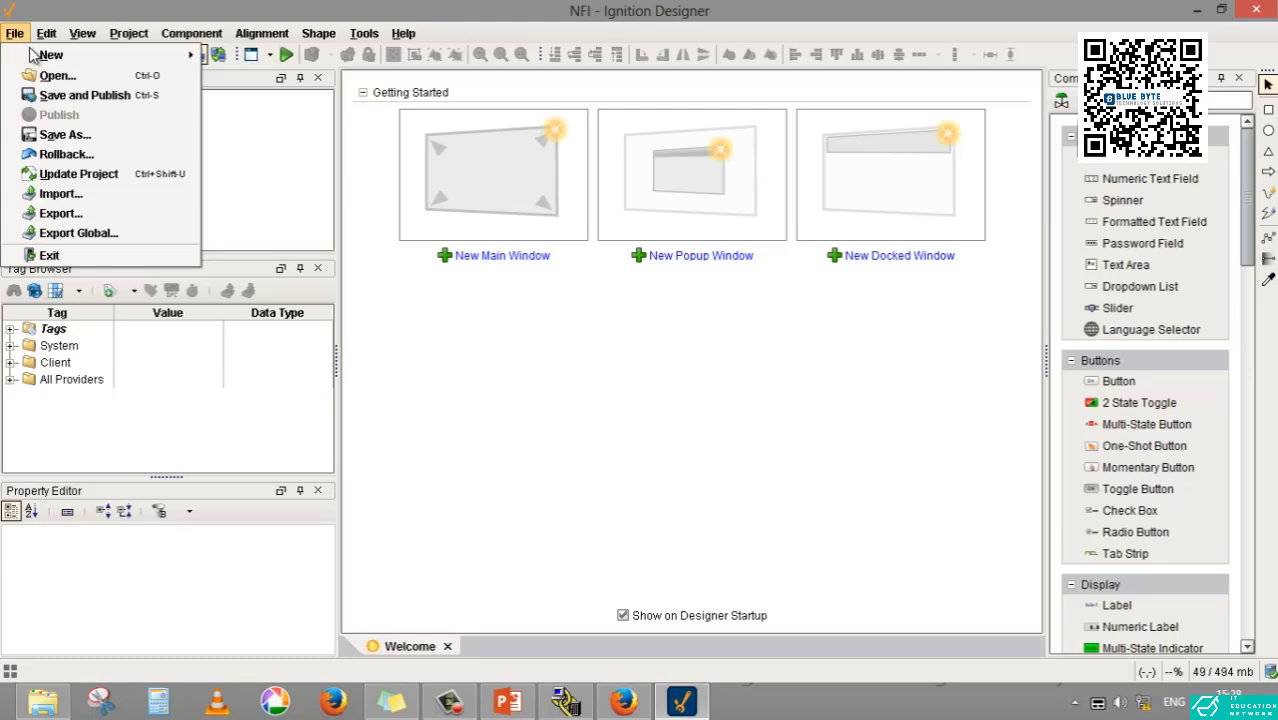
{"action": "mouse_move", "coordinate": [40, 56]}
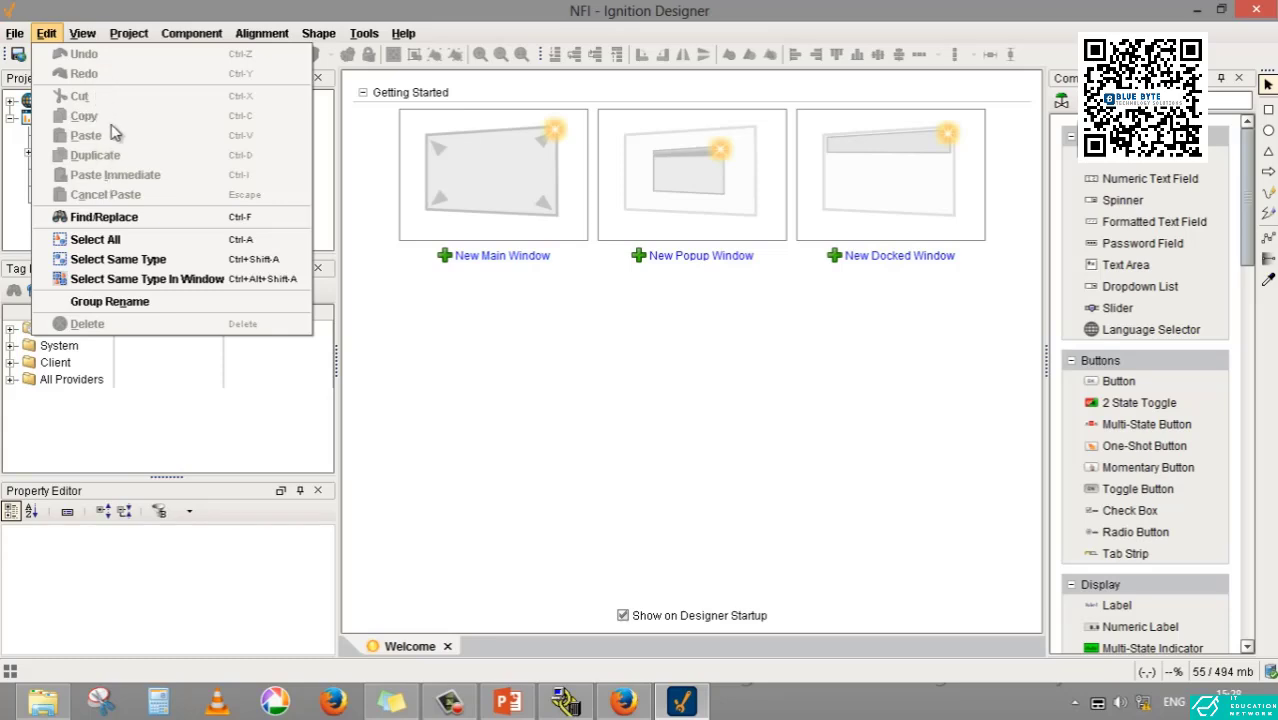
{"action": "left_click", "coordinate": [388, 318]}
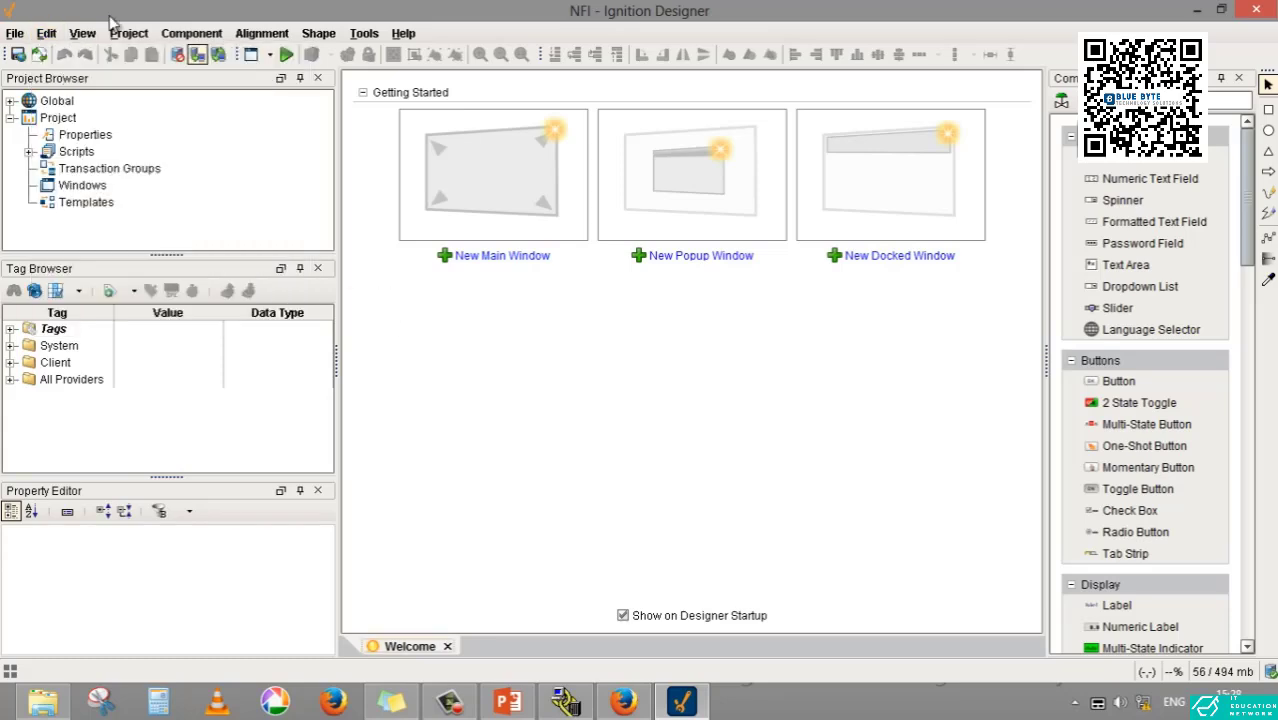
{"action": "left_click", "coordinate": [48, 38]}
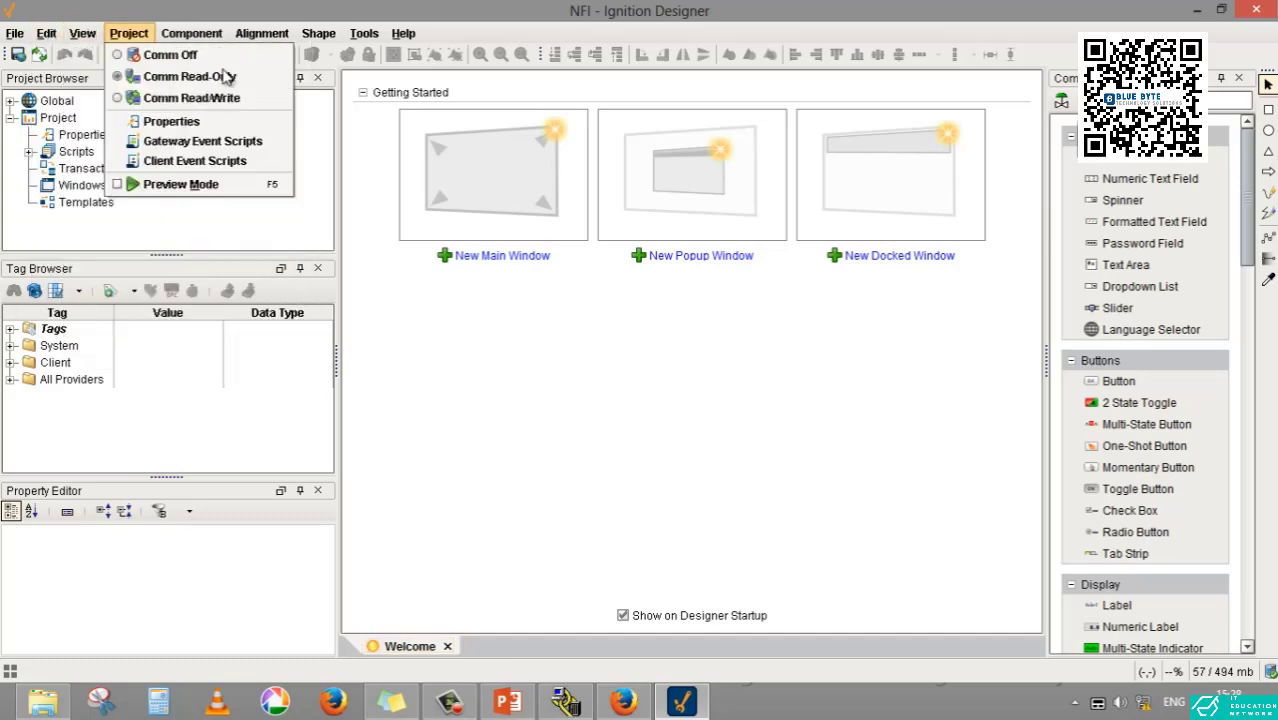
{"action": "left_click", "coordinate": [405, 315]}
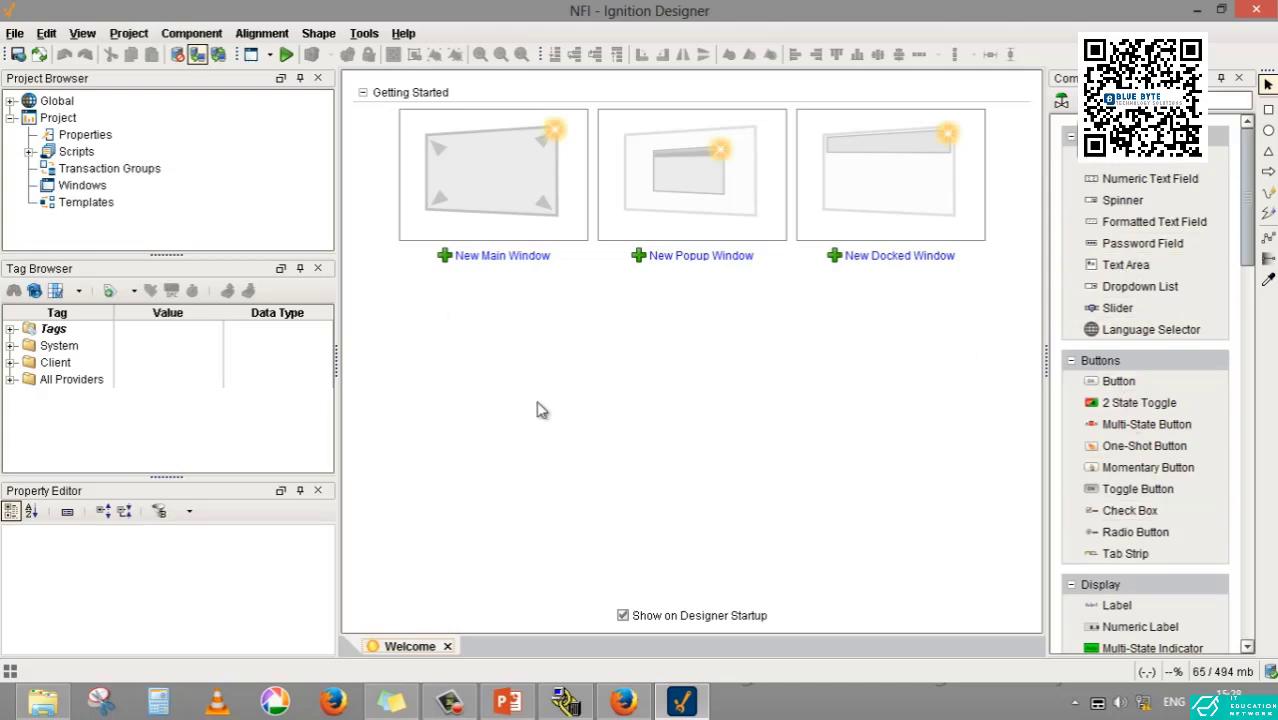
- Create a new main window in the project
{"action": "left_click", "coordinate": [474, 197]}
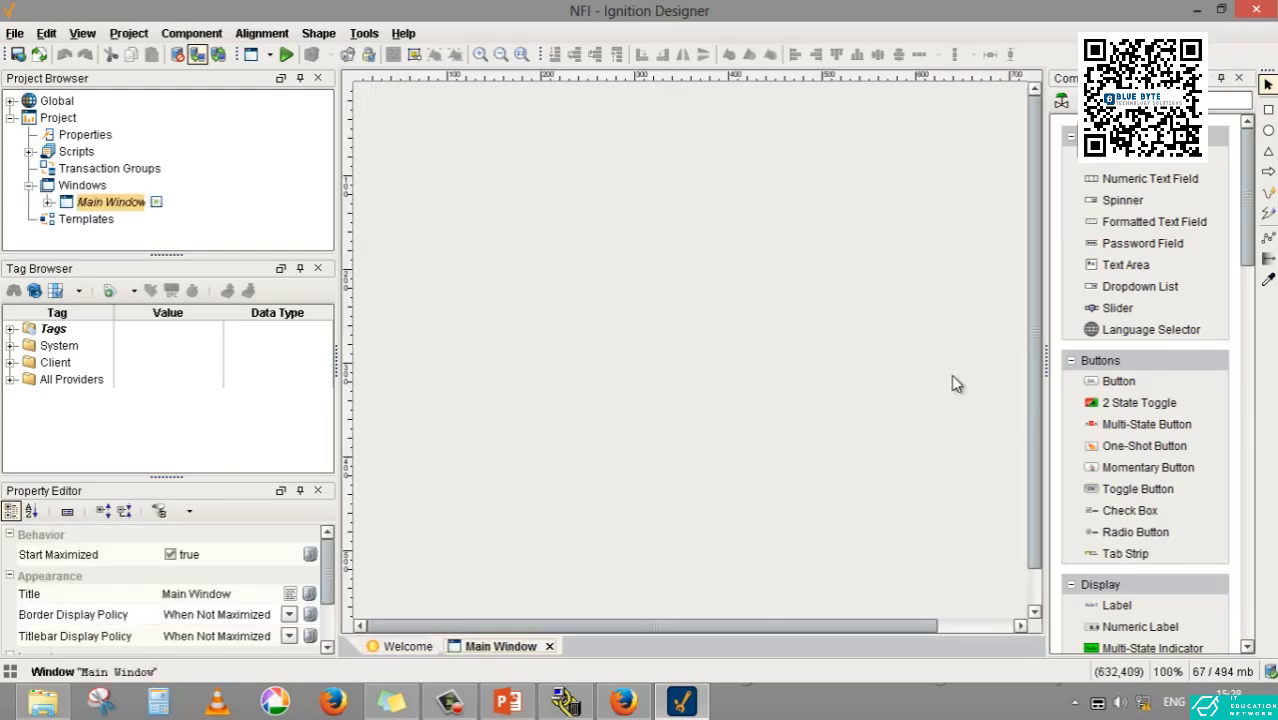
- Place a 2 State Toggle at about (145,133) in the main window and delete it again
{"action": "left_click_drag", "start_coordinate": [1150, 402], "coordinate": [488, 212]}
{"action": "left_click", "coordinate": [847, 425]}
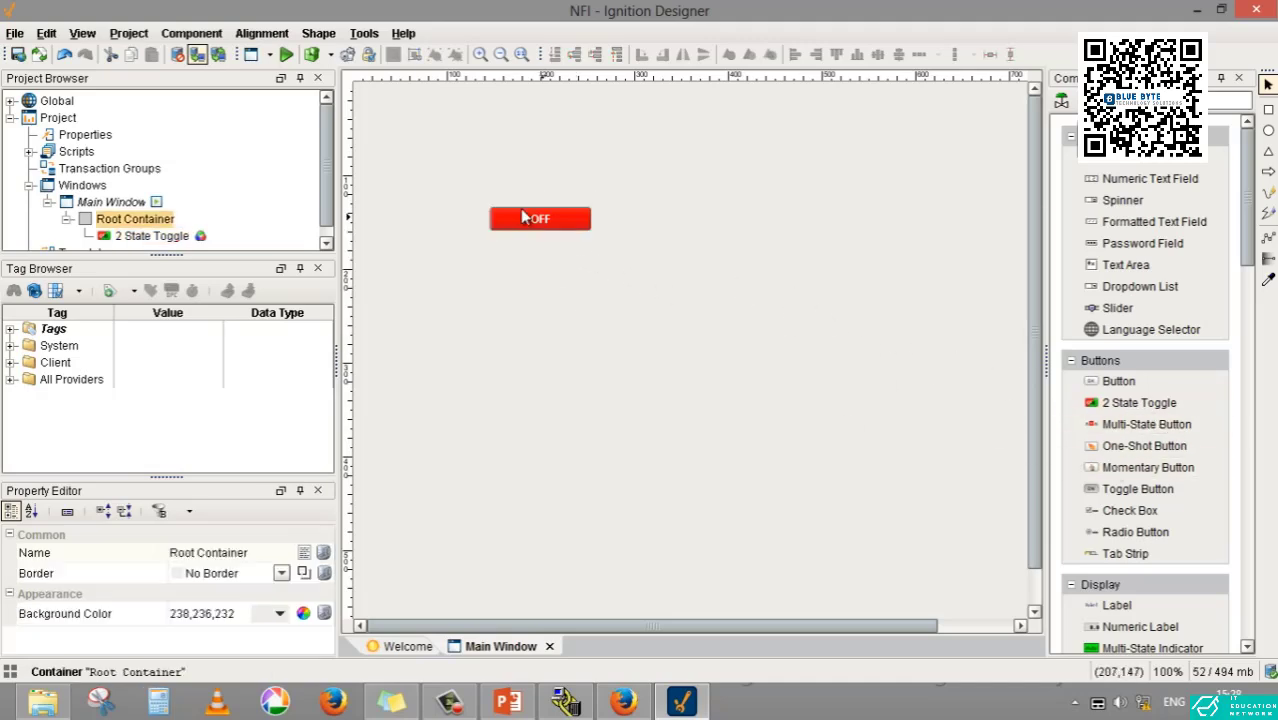
{"action": "left_click_drag", "start_coordinate": [447, 182], "coordinate": [664, 294]}
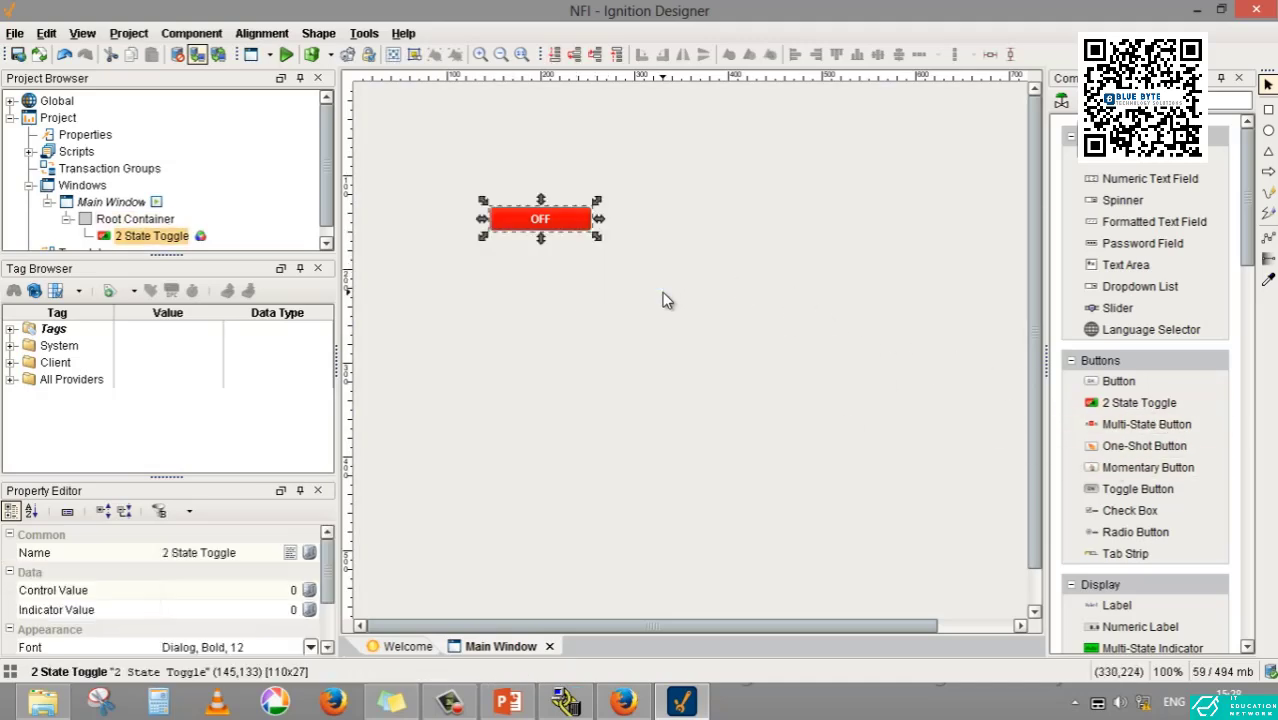
{"action": "key", "text": "Delete"}
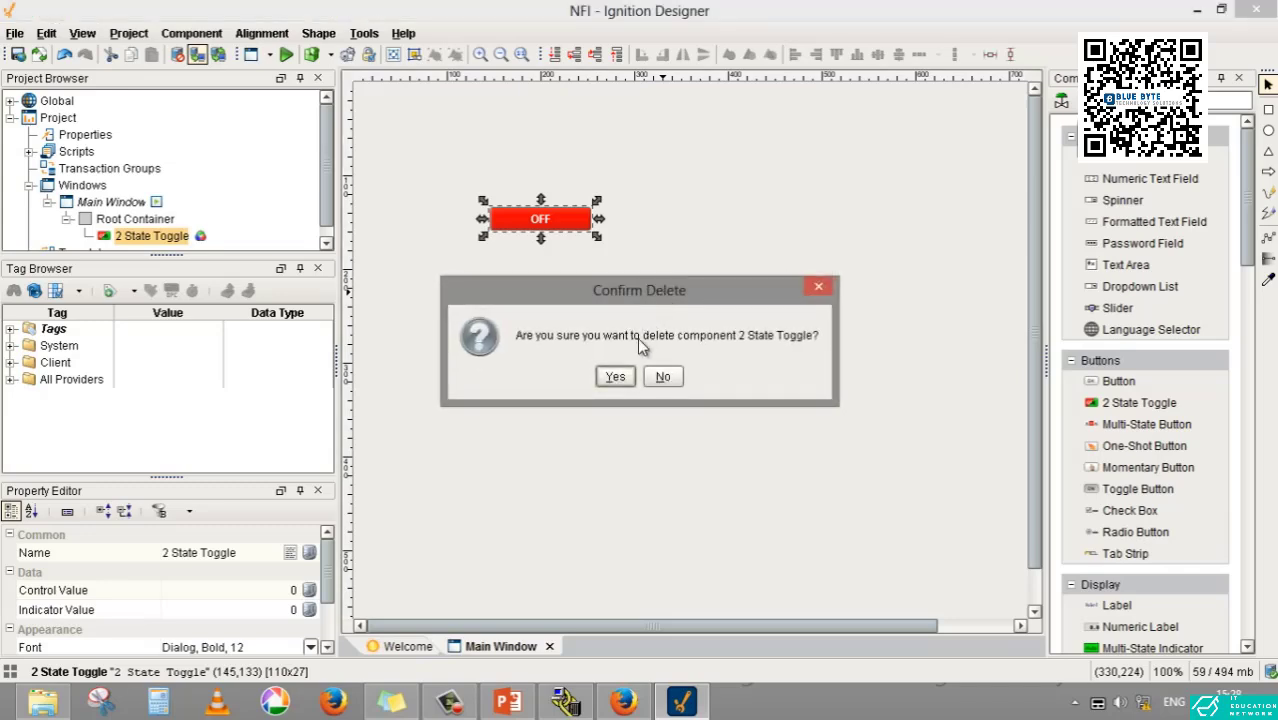
{"action": "left_click", "coordinate": [617, 373]}
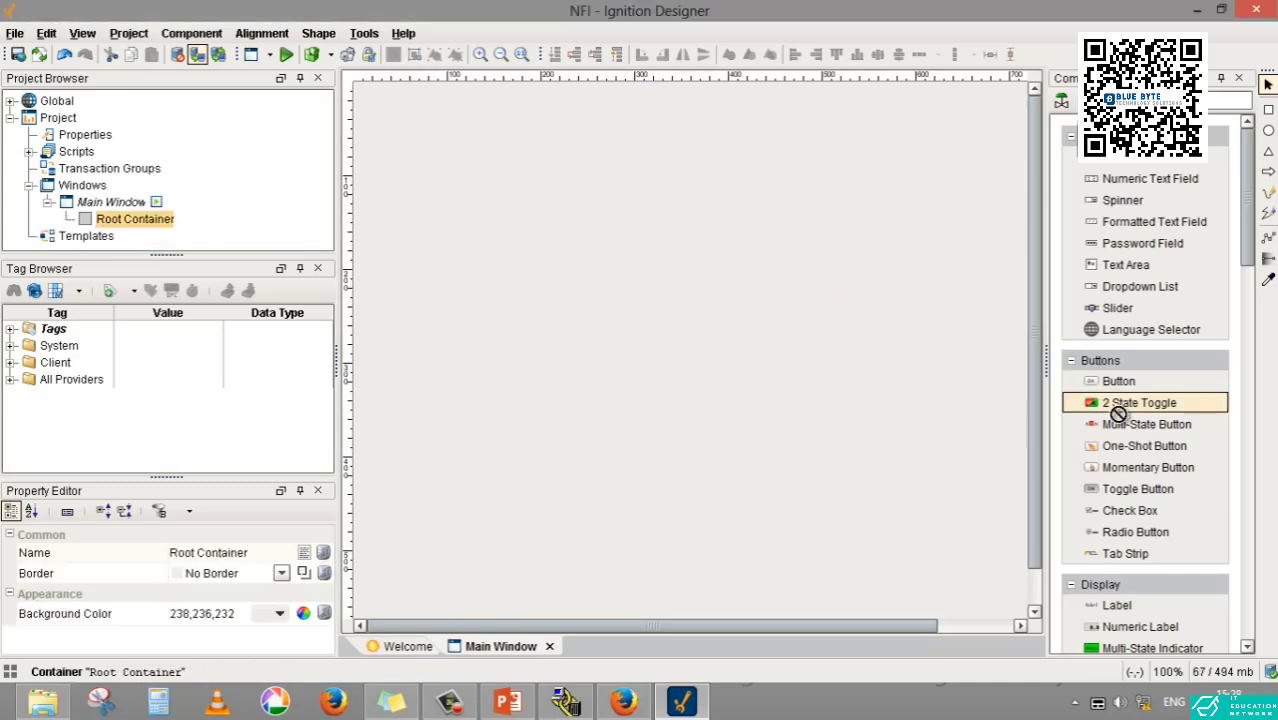
- Place a 2 State Toggle at about (193,153) and paste a copy of it close beside it at nearly the same height
{"action": "left_click_drag", "start_coordinate": [1118, 405], "coordinate": [585, 245]}
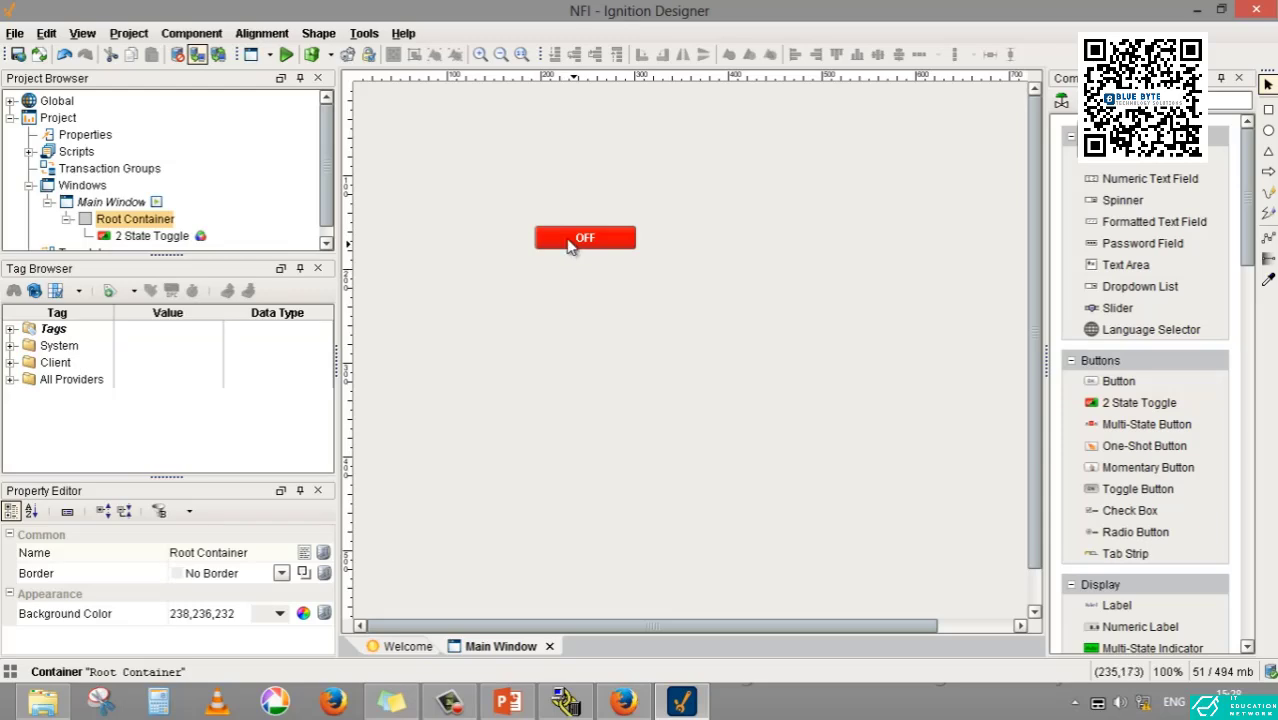
{"action": "left_click_drag", "start_coordinate": [507, 199], "coordinate": [641, 275]}
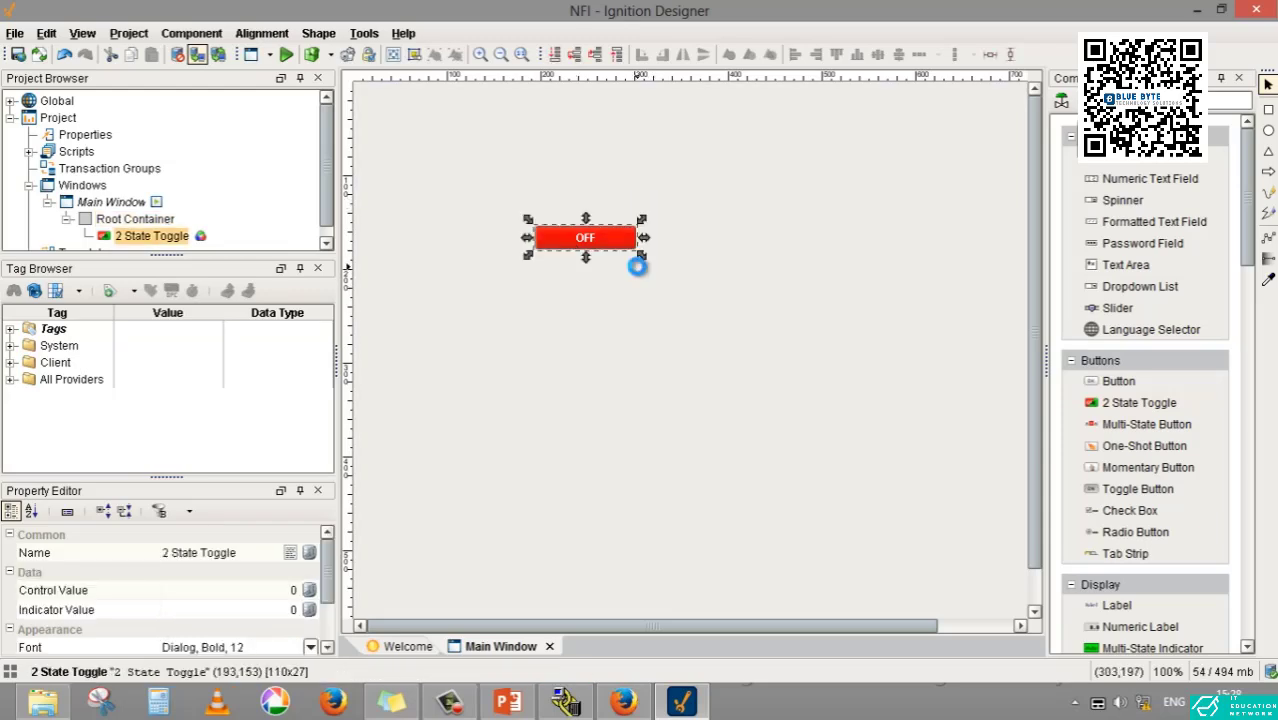
{"action": "left_click", "coordinate": [628, 342]}
{"action": "key", "text": "ctrl+v"}
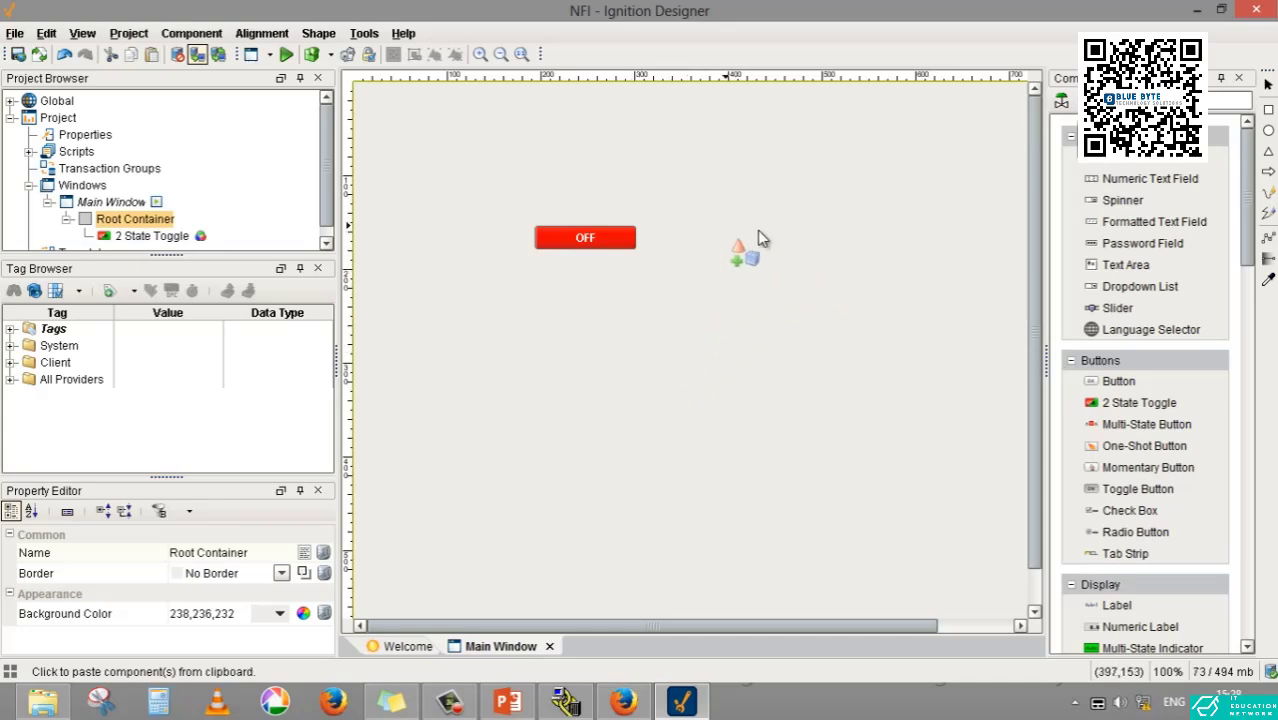
{"action": "left_click", "coordinate": [745, 247]}
{"action": "left_click_drag", "start_coordinate": [775, 262], "coordinate": [688, 240]}
{"action": "left_click", "coordinate": [760, 328]}
- Delete both 2 State Toggles from the main window
{"action": "left_click_drag", "start_coordinate": [842, 346], "coordinate": [498, 174]}
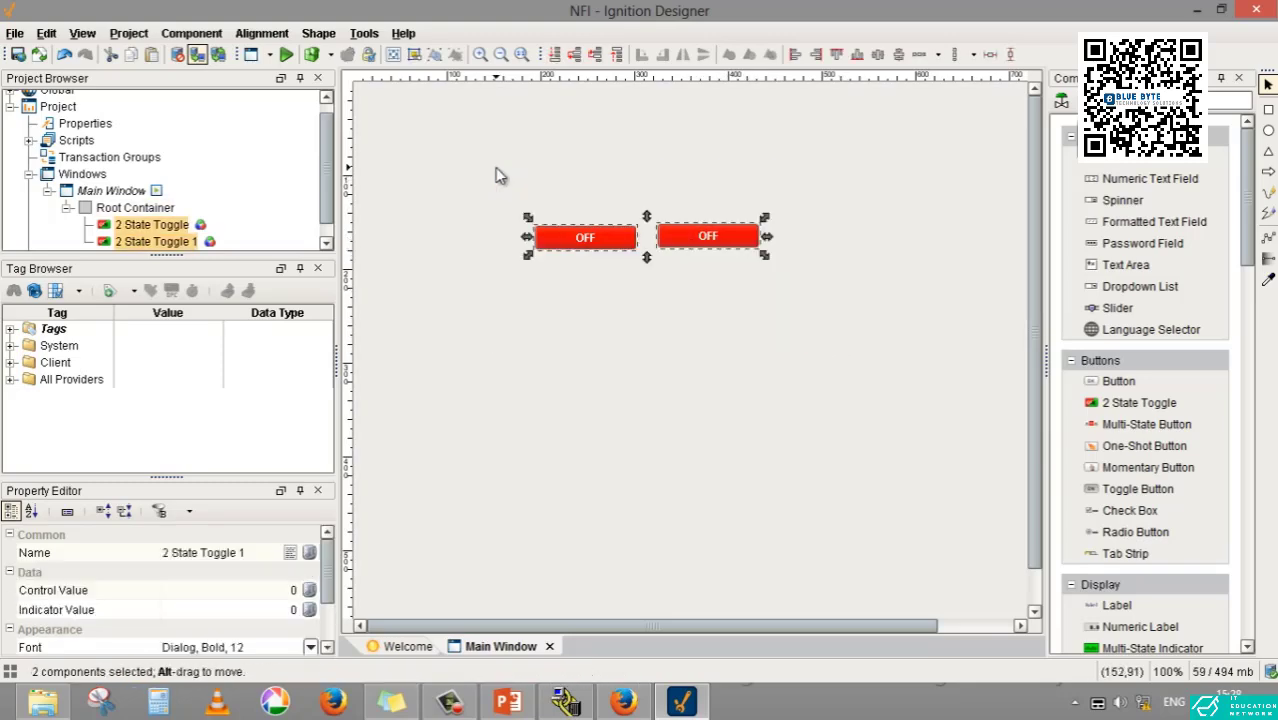
{"action": "key", "text": "Delete"}
{"action": "left_click", "coordinate": [612, 377]}
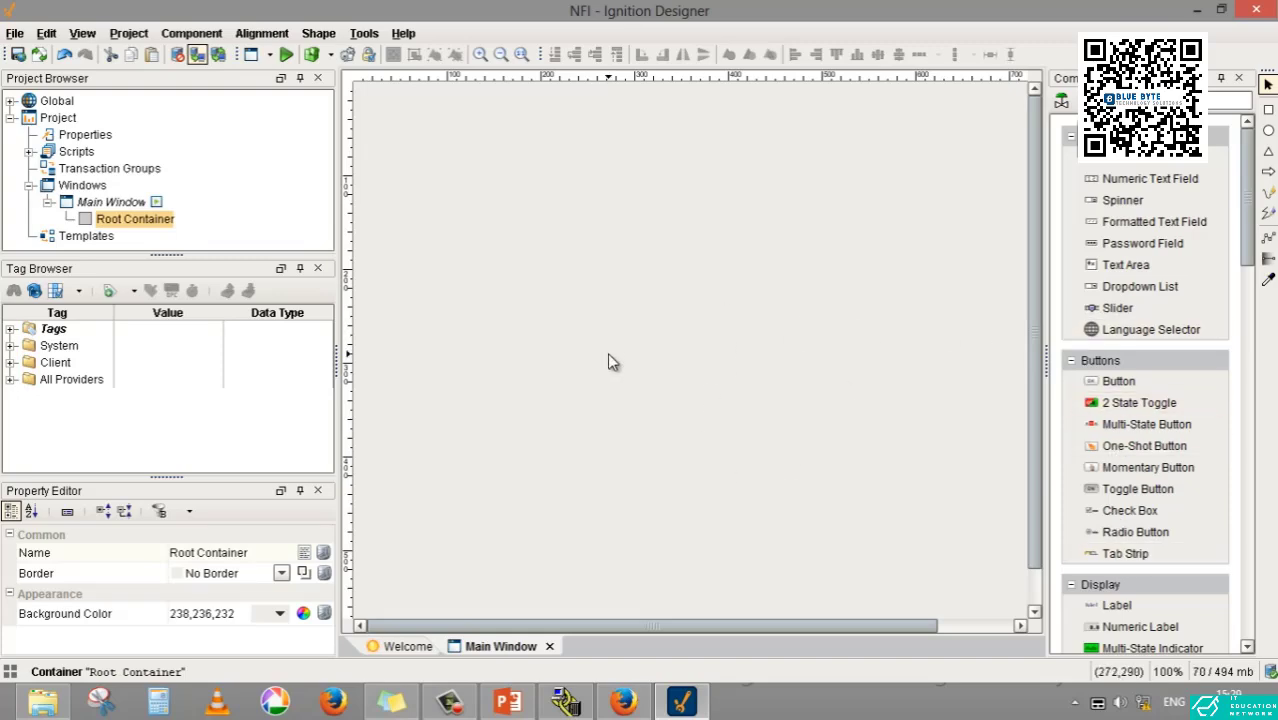
{"action": "left_click", "coordinate": [12, 329]}
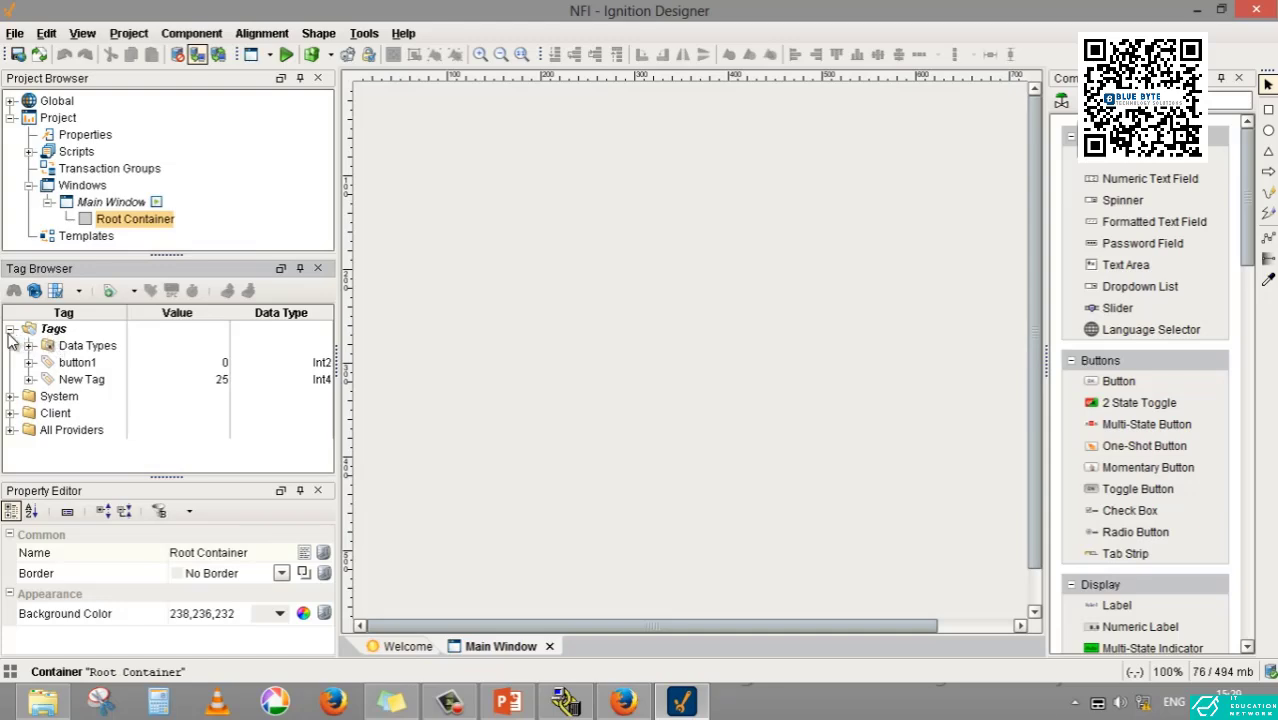
{"action": "left_click", "coordinate": [11, 332]}
{"action": "left_click", "coordinate": [11, 332]}
{"action": "left_click", "coordinate": [11, 330]}
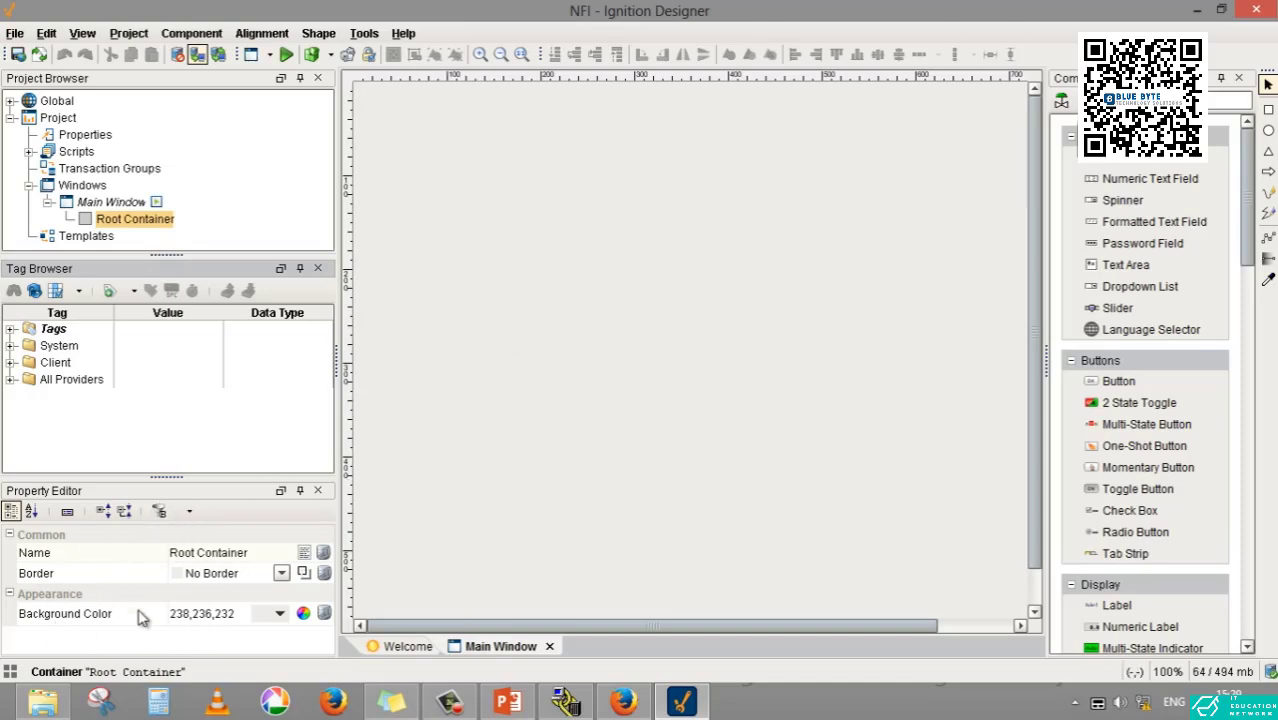
- Try greys 170,170,170 and 43,43,43 as the root container's background color and settle on white, 255,255,255
{"action": "left_click", "coordinate": [549, 355]}
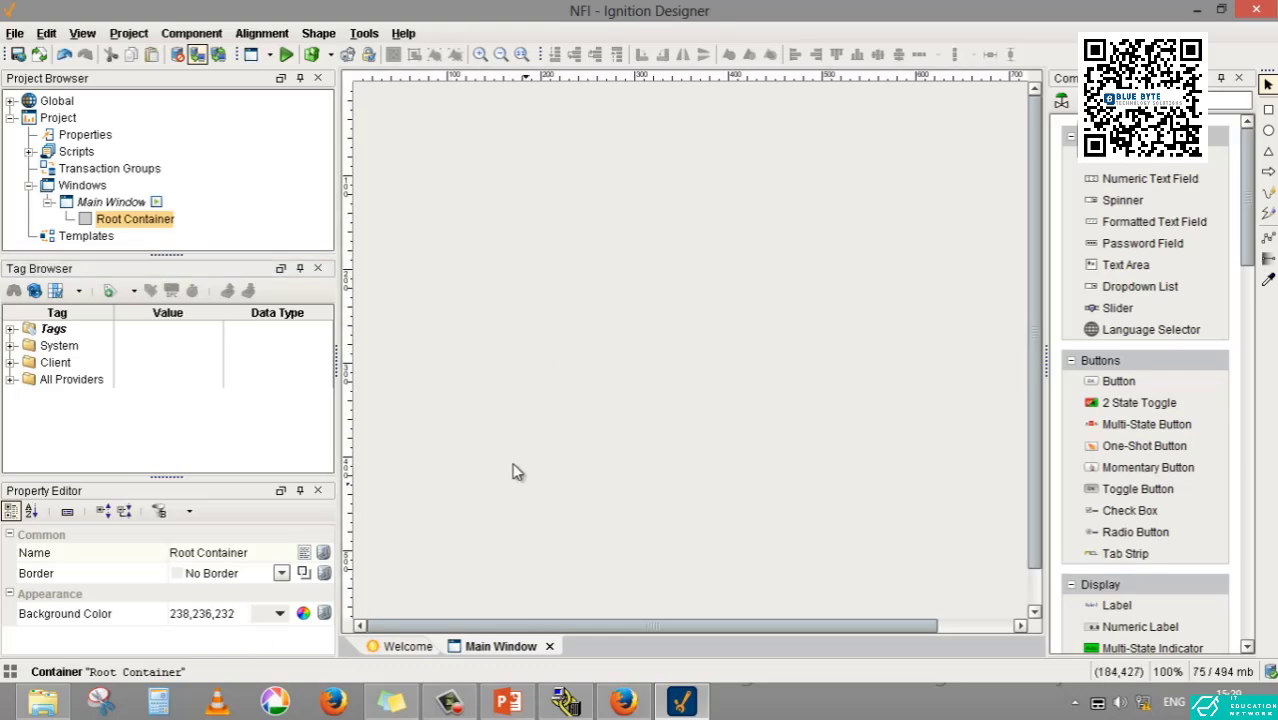
{"action": "left_click", "coordinate": [299, 612]}
{"action": "left_click", "coordinate": [285, 613]}
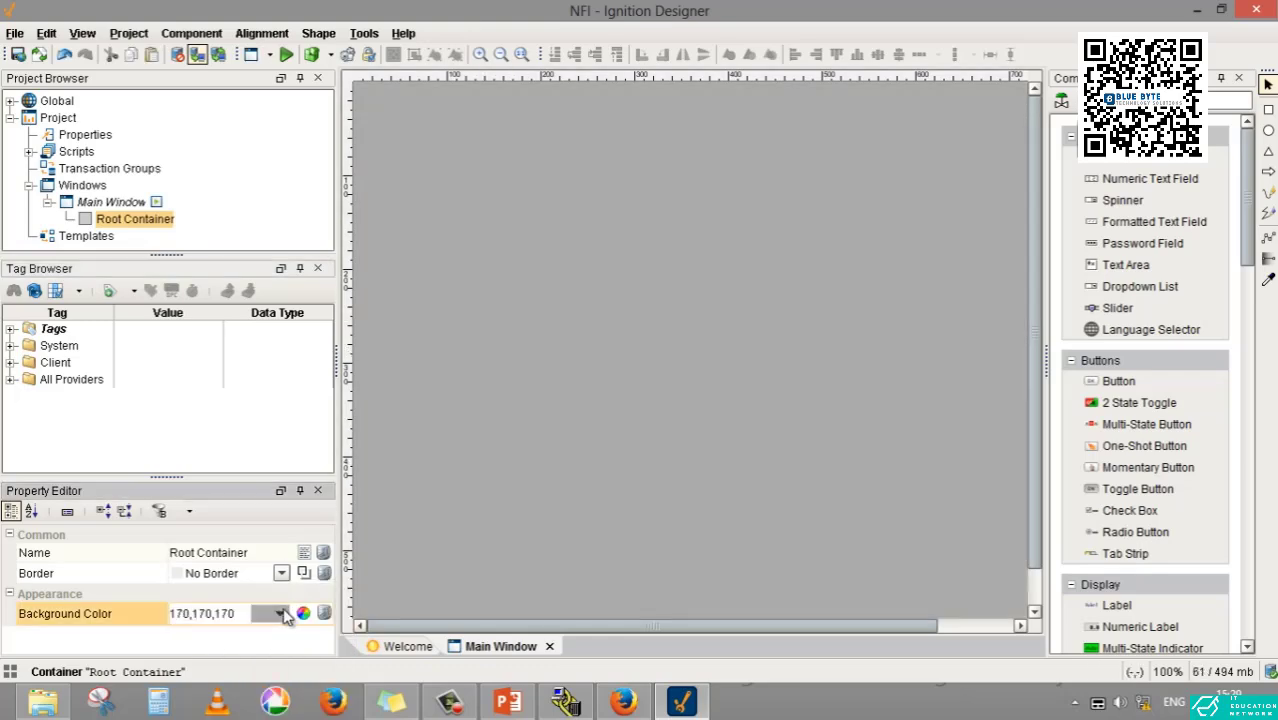
{"action": "left_click", "coordinate": [329, 617]}
{"action": "left_click", "coordinate": [268, 613]}
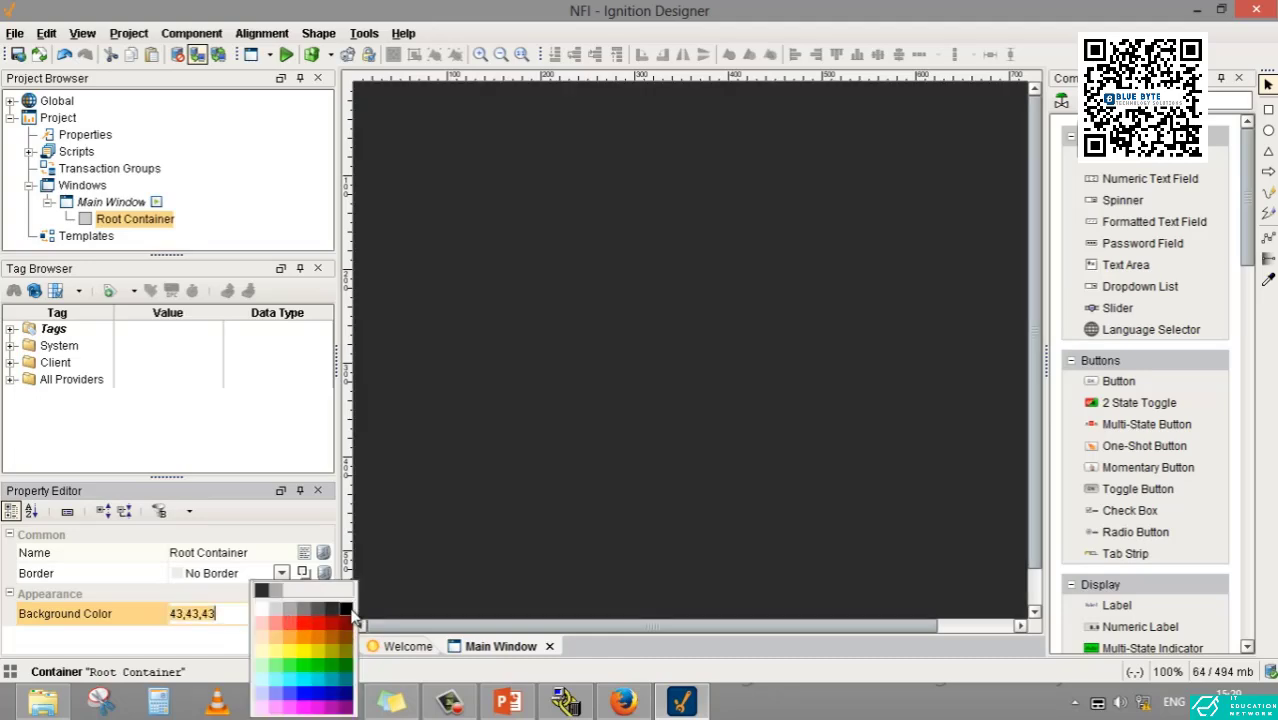
{"action": "left_click", "coordinate": [345, 609]}
{"action": "left_click", "coordinate": [263, 614]}
{"action": "left_click", "coordinate": [262, 612]}
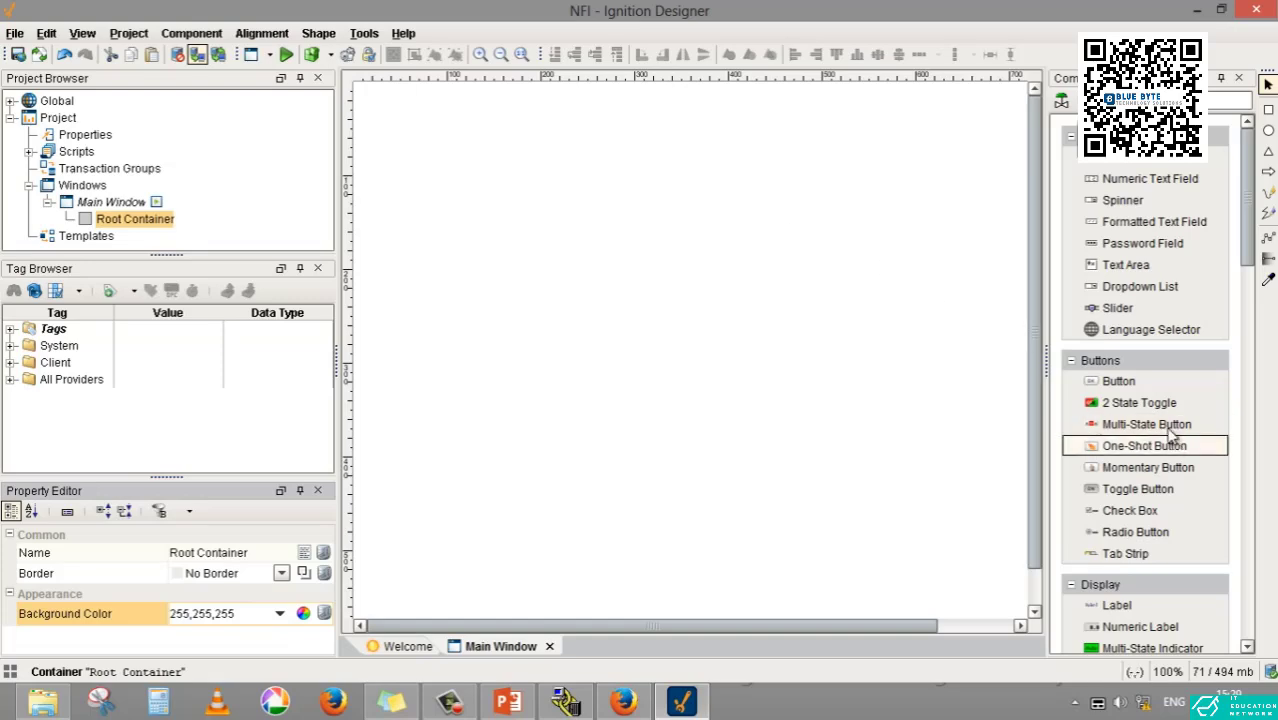
- Place a 2 State Toggle at about (253,209) in the main window and draw an ellipse above it
{"action": "left_click_drag", "start_coordinate": [1150, 403], "coordinate": [590, 280]}
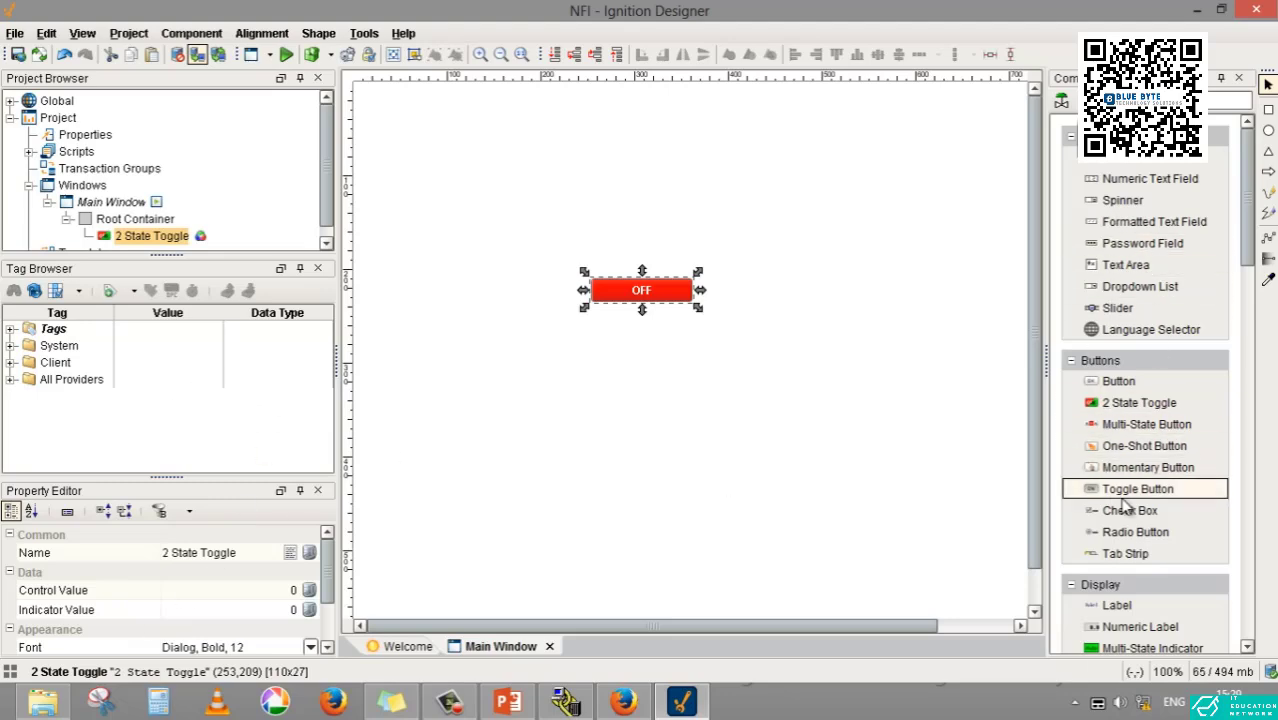
{"action": "left_click", "coordinate": [1268, 130]}
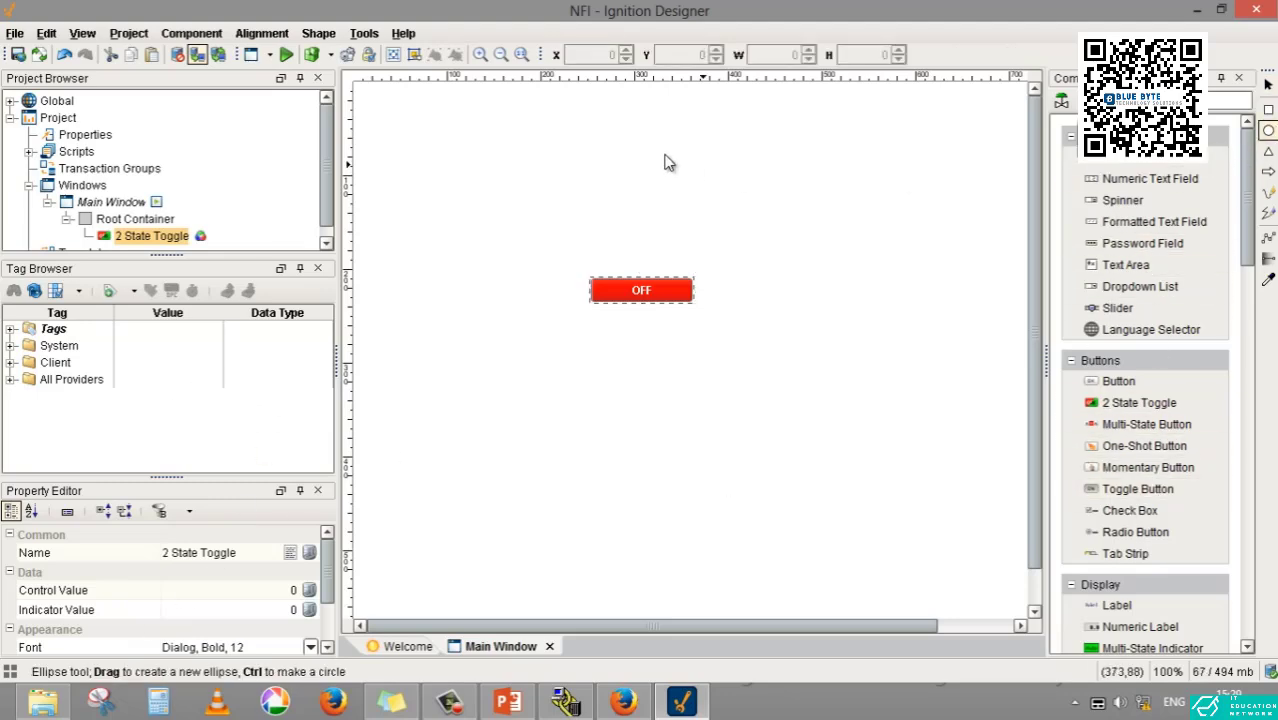
{"action": "left_click_drag", "start_coordinate": [637, 147], "coordinate": [761, 250]}
{"action": "left_click", "coordinate": [848, 268]}
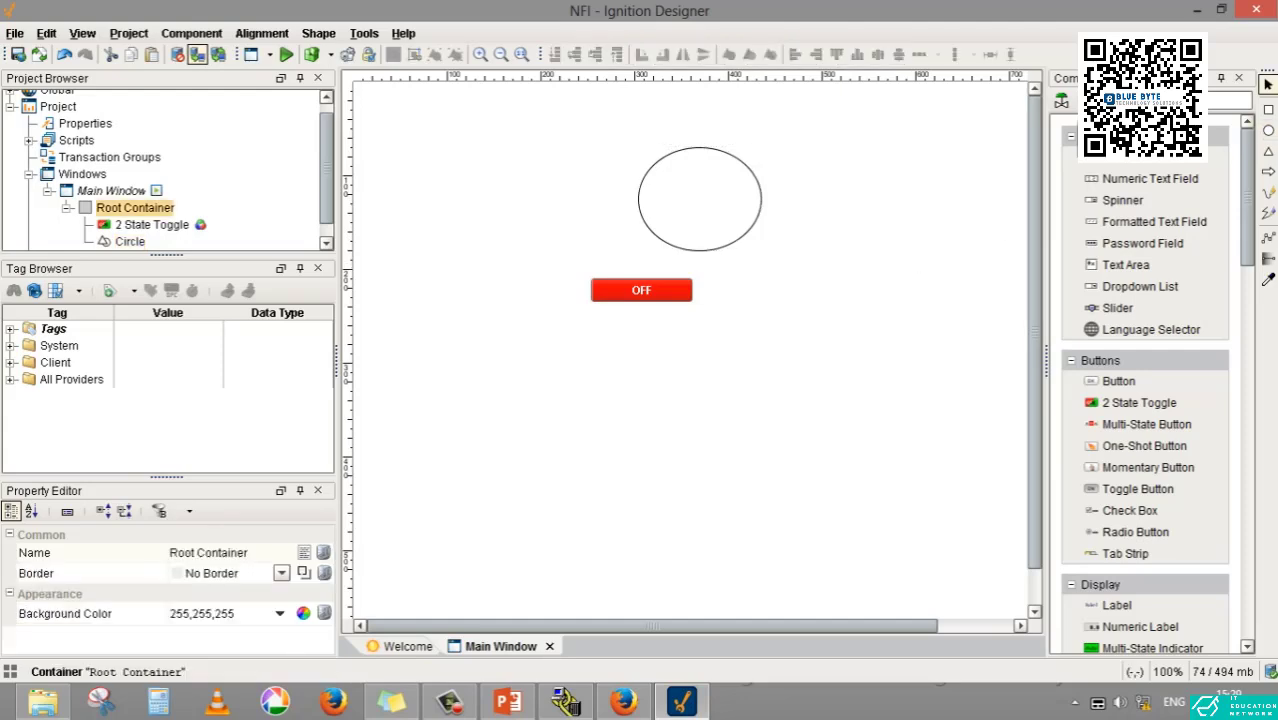
- Draw a large three-cornered polygon and move it below the ellipse
{"action": "left_click", "coordinate": [1268, 151]}
{"action": "left_click_drag", "start_coordinate": [655, 340], "coordinate": [765, 493]}
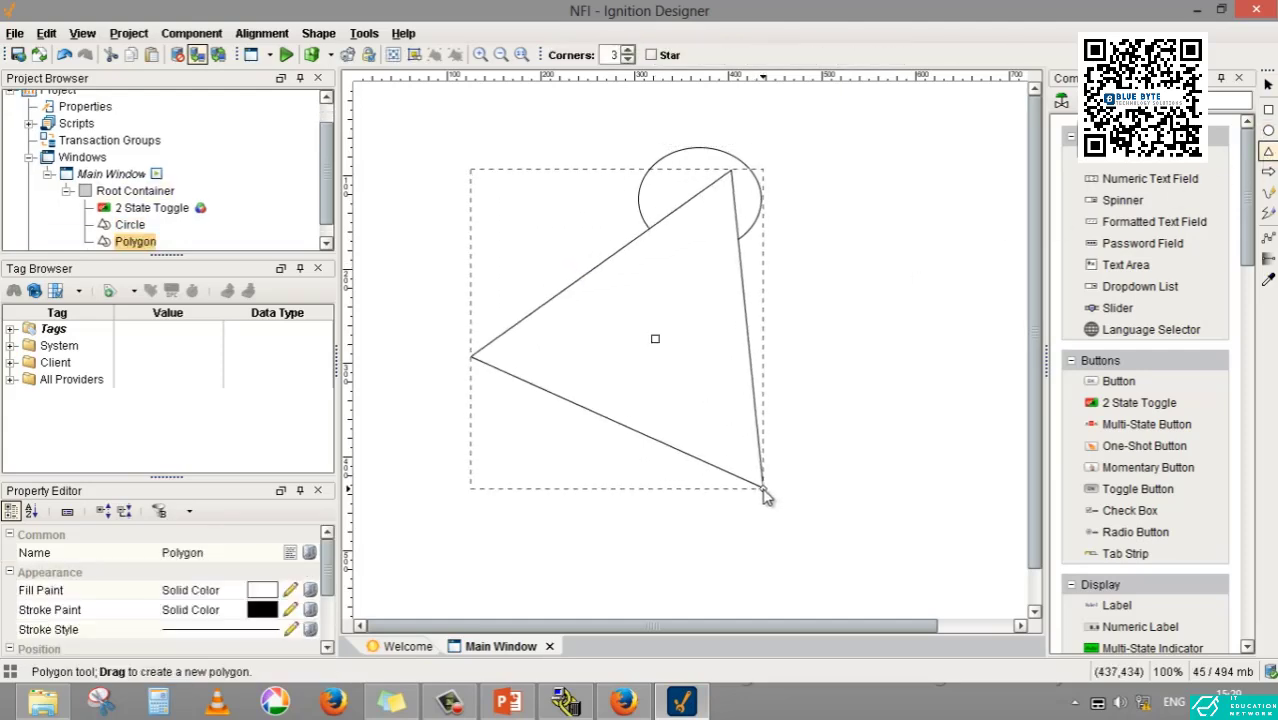
{"action": "left_click", "coordinate": [761, 409]}
{"action": "left_click_drag", "start_coordinate": [745, 402], "coordinate": [870, 511]}
{"action": "left_click", "coordinate": [869, 388]}
{"action": "left_click_drag", "start_coordinate": [817, 416], "coordinate": [849, 376]}
- Delete the toggle, the ellipse and the polygon from the main window
{"action": "left_click_drag", "start_coordinate": [432, 143], "coordinate": [960, 609]}
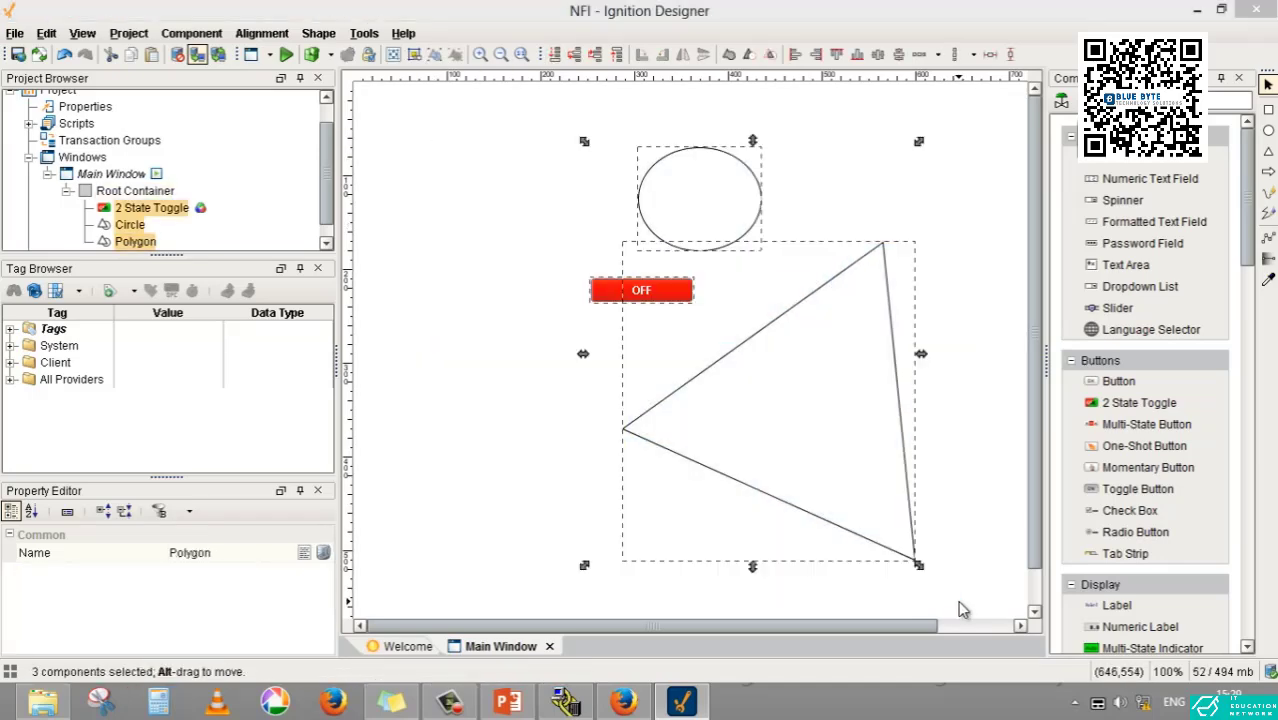
{"action": "key", "text": "Delete"}
{"action": "left_click", "coordinate": [612, 378]}
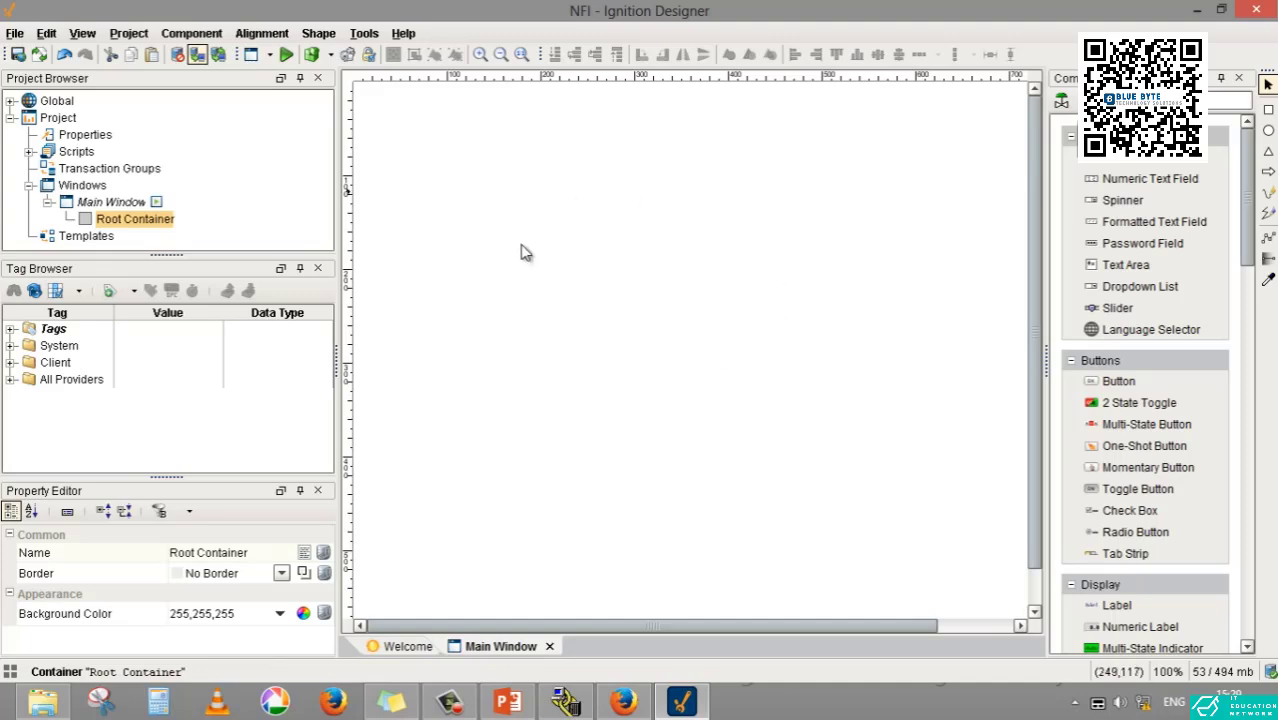